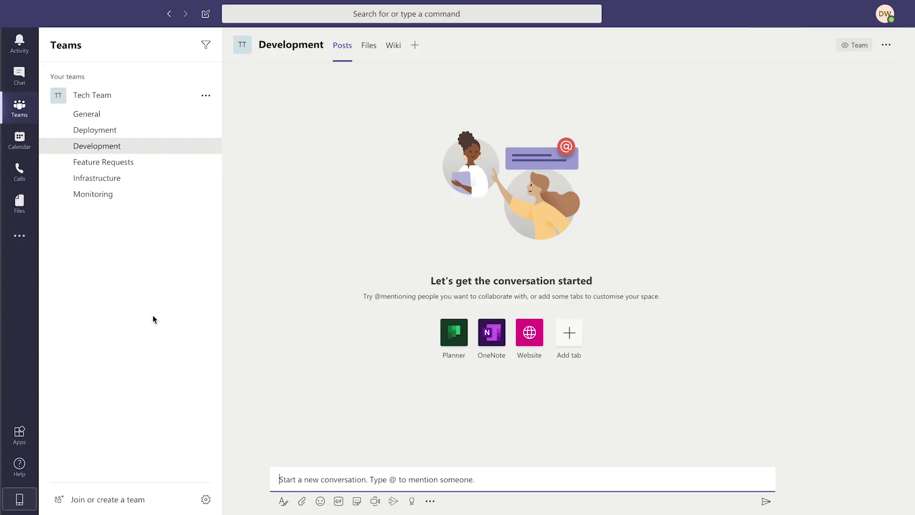
# Find Workstreams.ai in the Apps store and open its details to add it to a team.
pyautogui.click(20, 434)
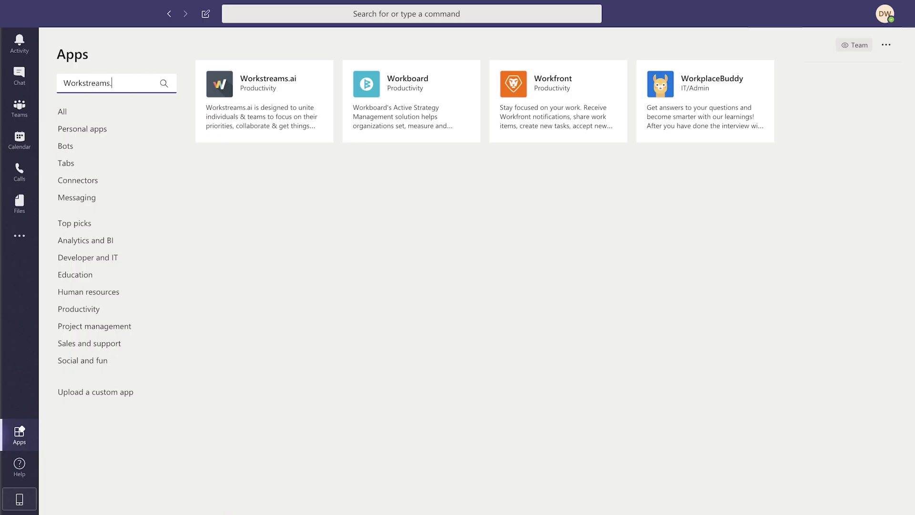
pyautogui.write('ai')
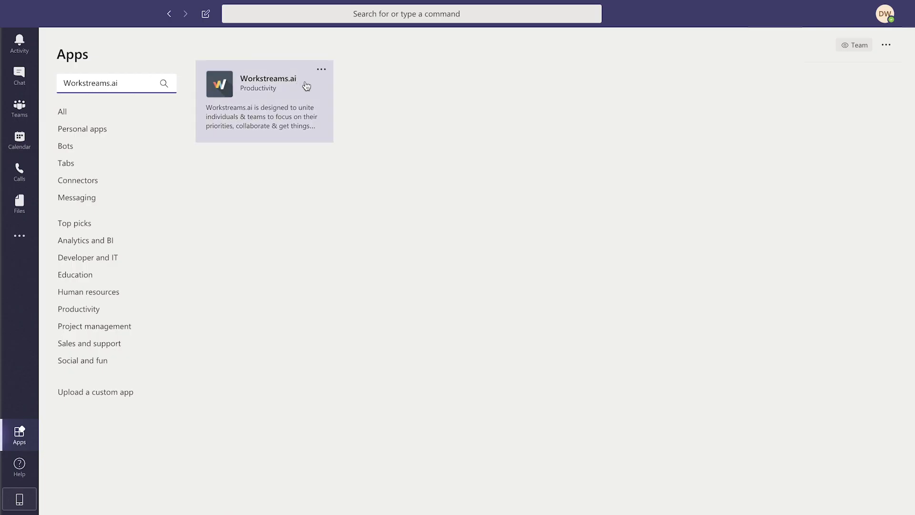
pyautogui.click(308, 88)
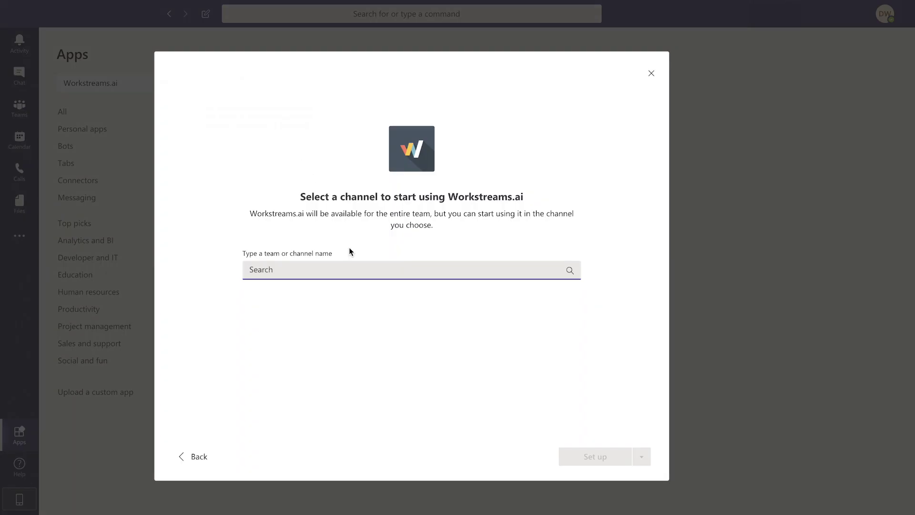
# Choose Tech Team's Development channel and set up Workstreams.ai there.
pyautogui.click(360, 269)
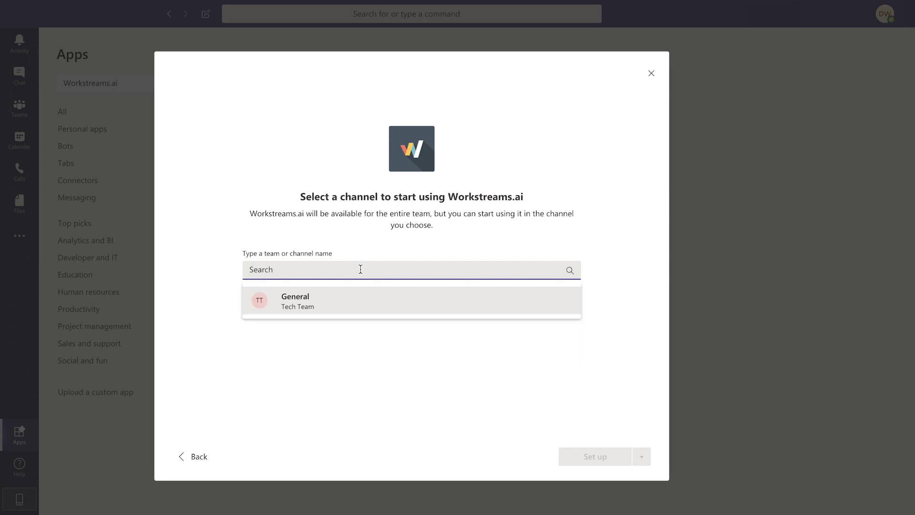
pyautogui.write('Developp')
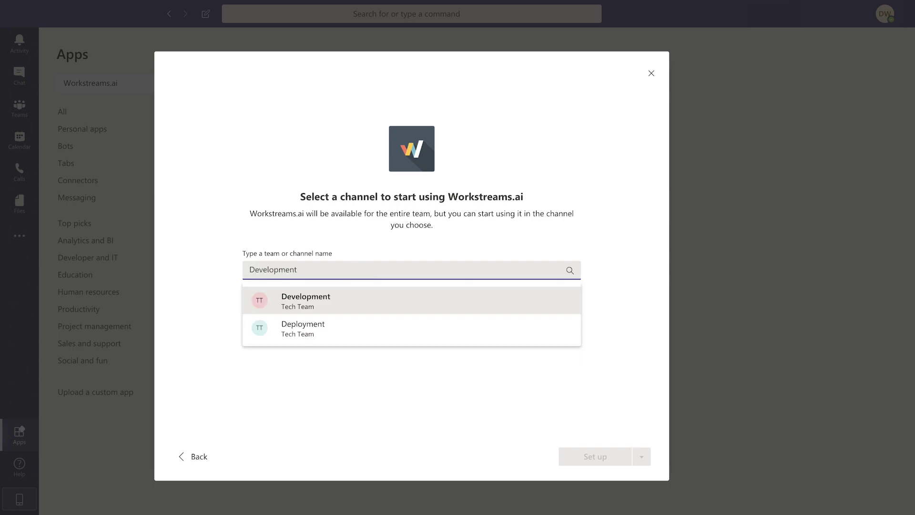
pyautogui.click(394, 300)
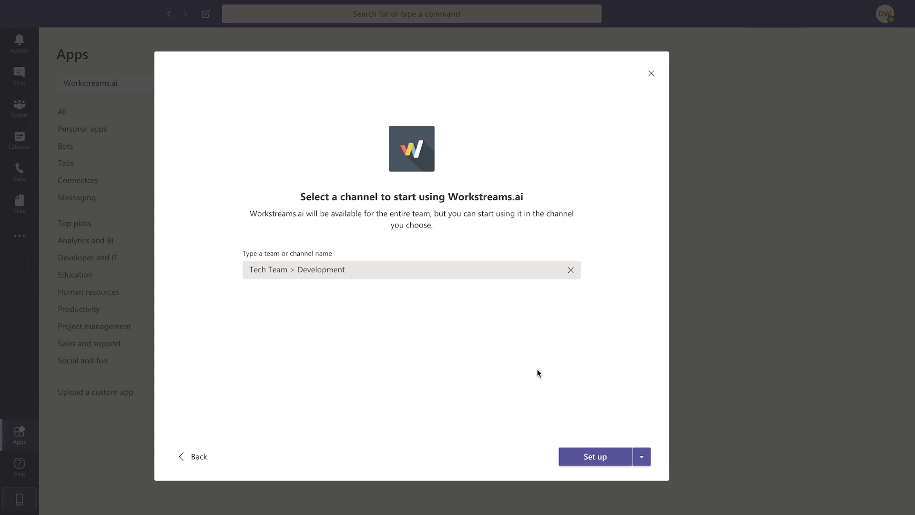
pyautogui.click(615, 457)
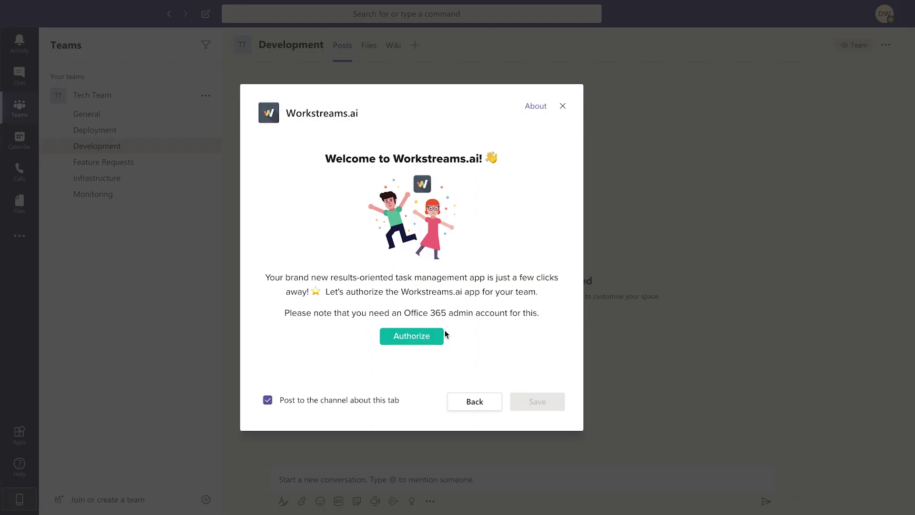
# Authorize Workstreams.ai by signing in with the admin account's e-mail and password.
pyautogui.click(435, 337)
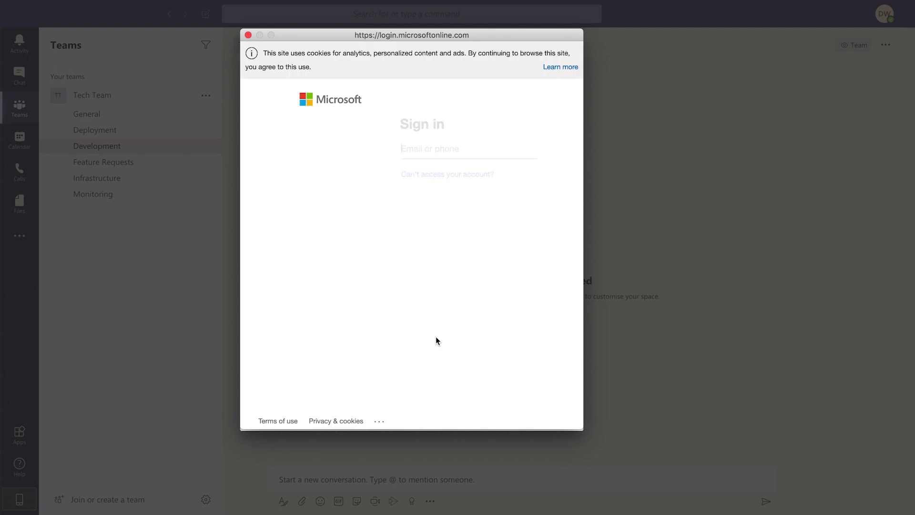
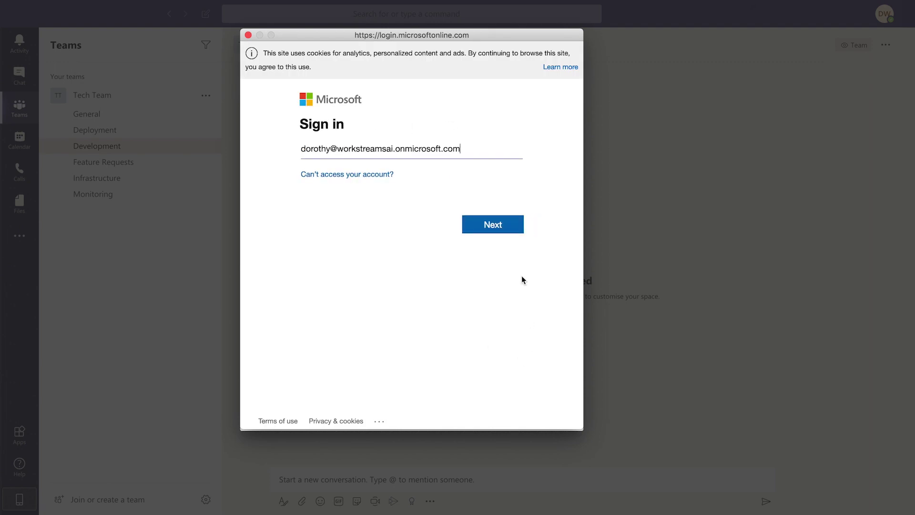
pyautogui.click(498, 233)
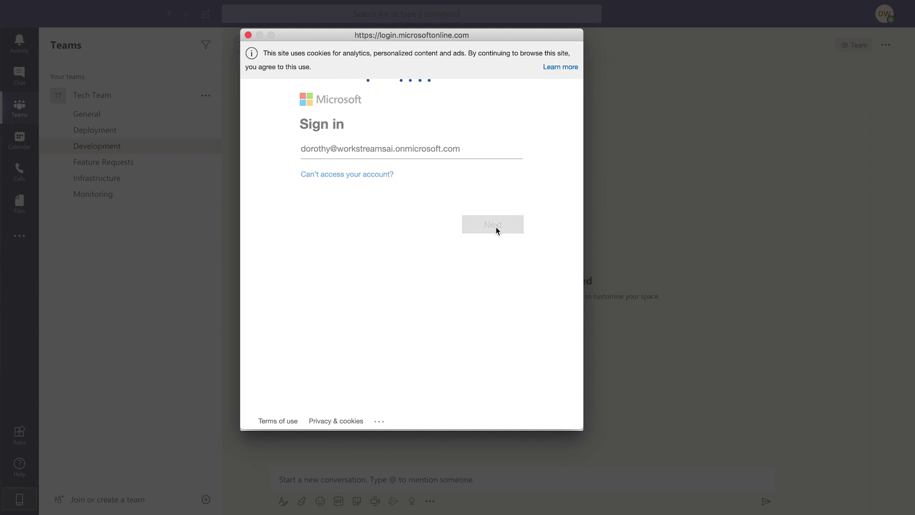
pyautogui.write('•••')
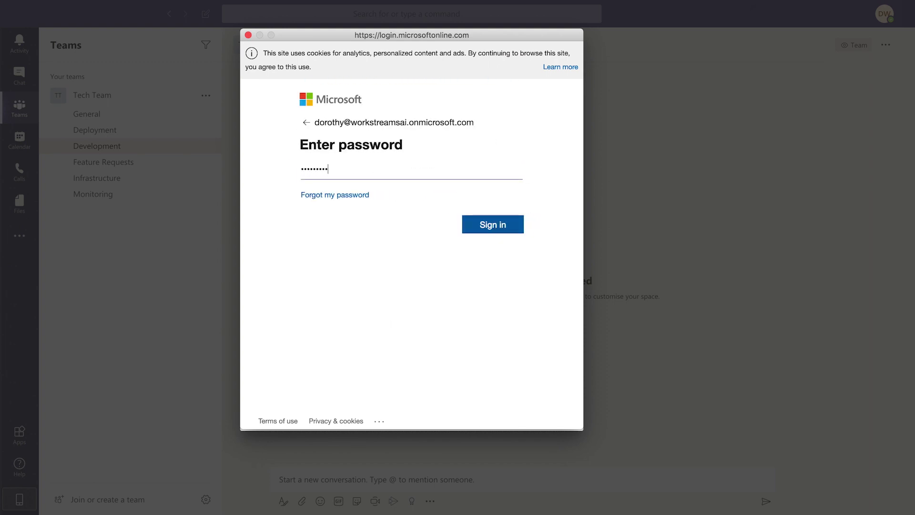
pyautogui.click(493, 224)
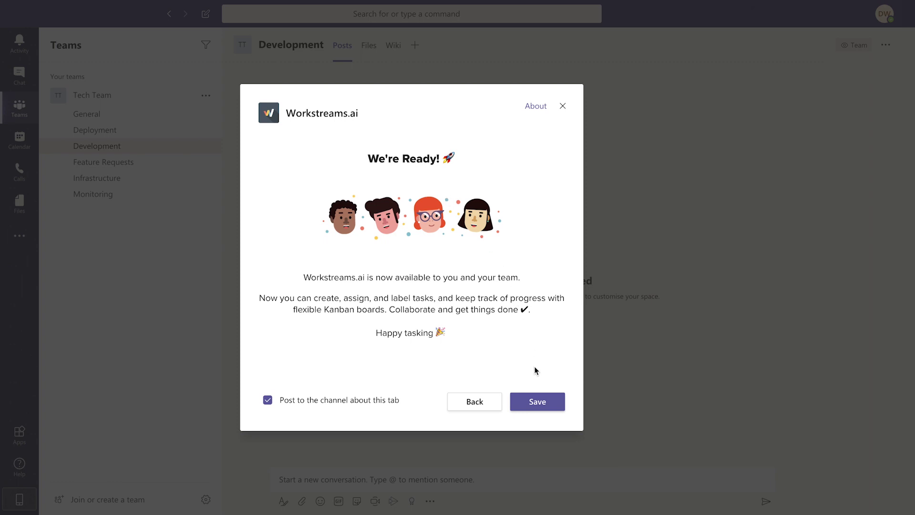
# Save the Workstreams.ai tab, start the app tour, and return to the channel's Posts.
pyautogui.click(554, 404)
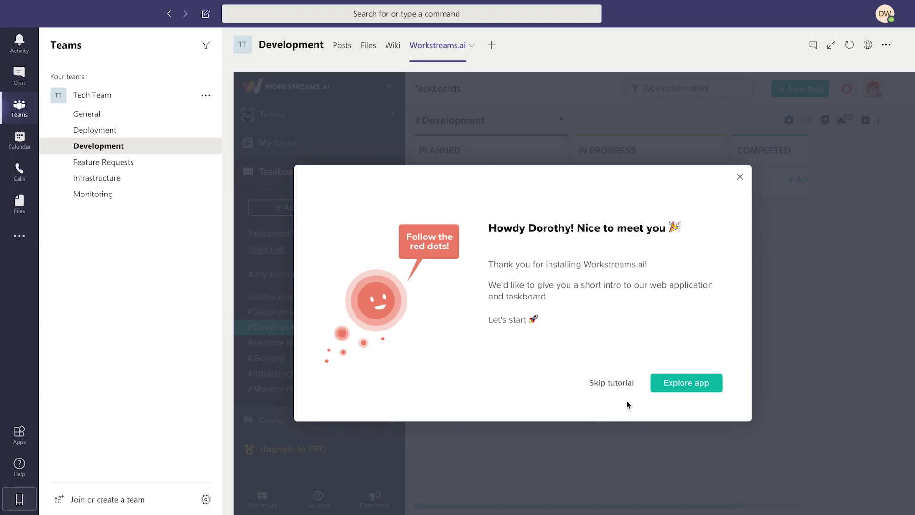
pyautogui.click(661, 389)
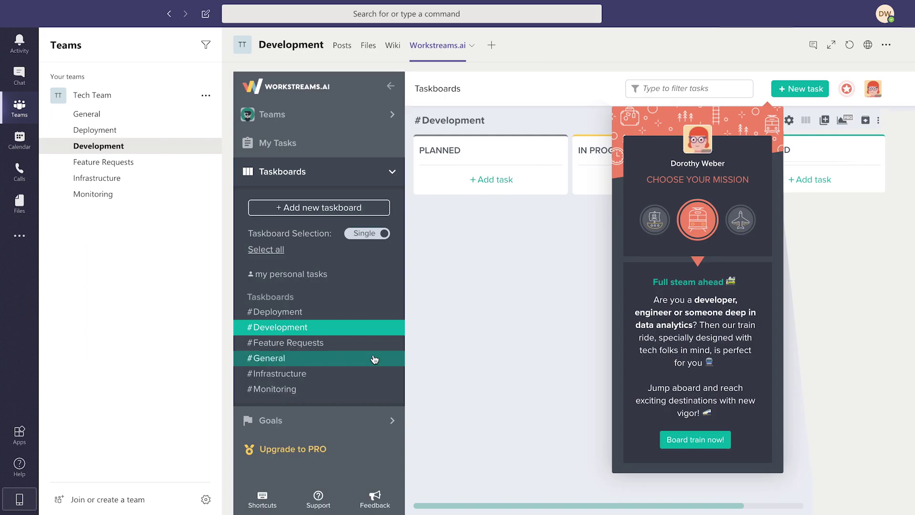
pyautogui.click(341, 46)
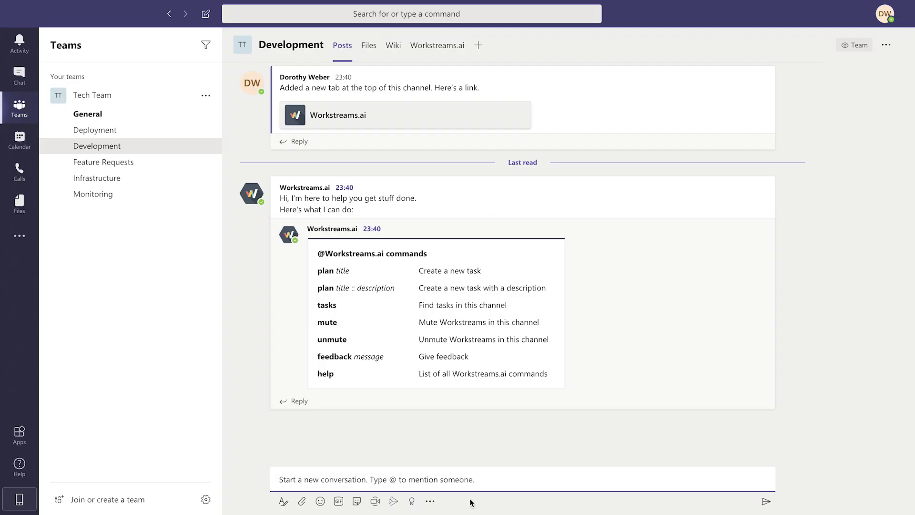
# Use the bot's plan command to create the task 'Create an awesome feature!'.
pyautogui.write('@workstr')
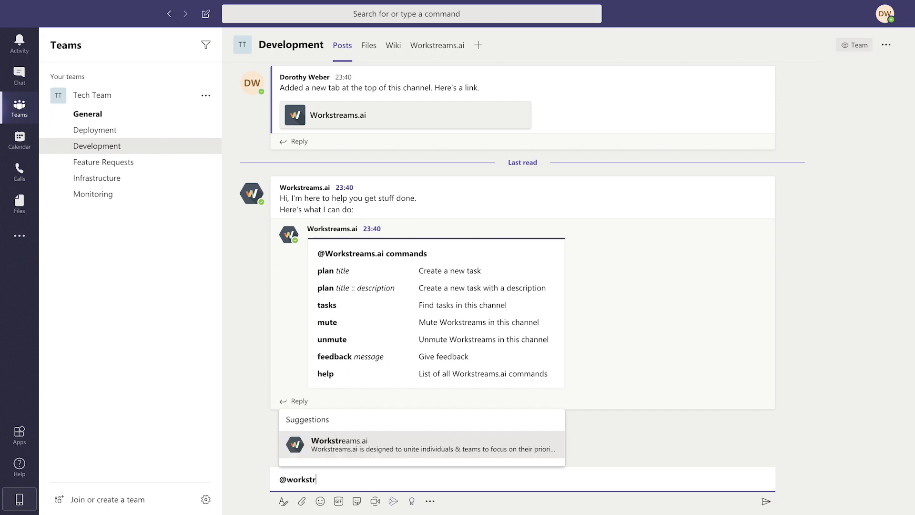
pyautogui.click(510, 443)
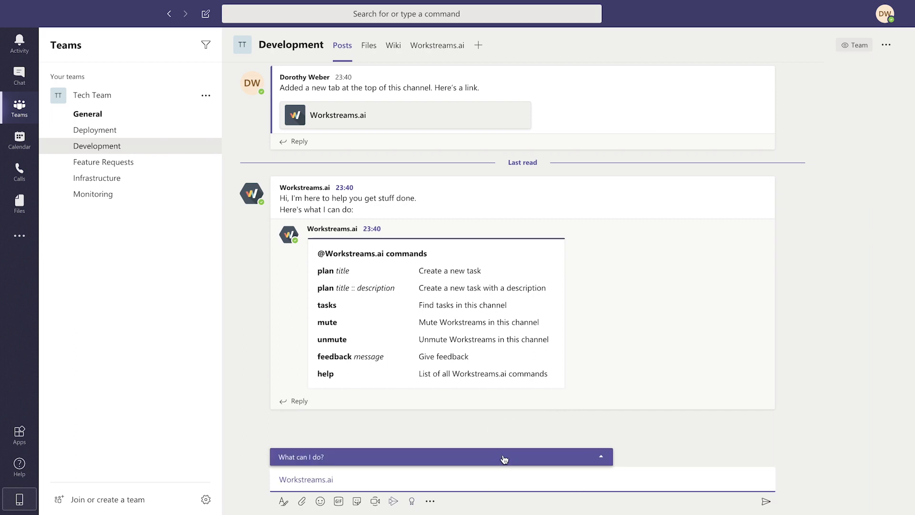
pyautogui.click(504, 458)
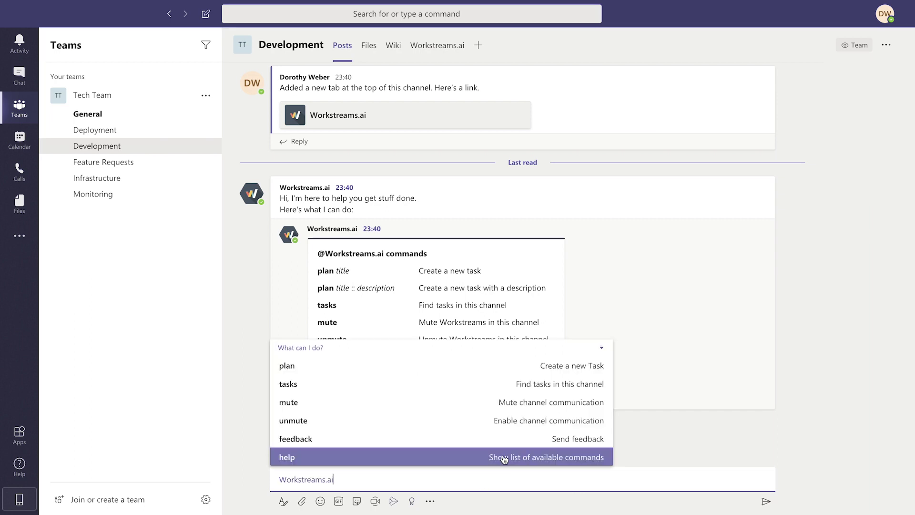
pyautogui.click(468, 372)
pyautogui.write('Create an a')
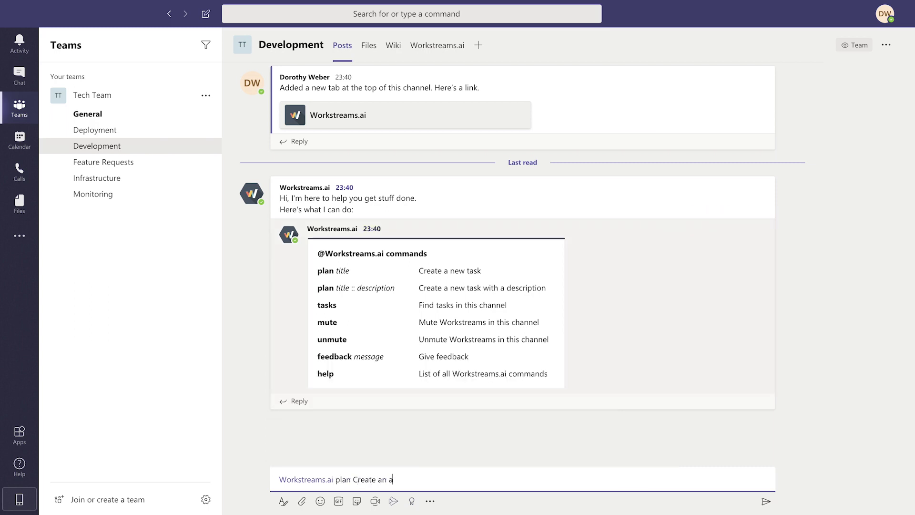
pyautogui.write('wesome feature!')
pyautogui.press('Return')
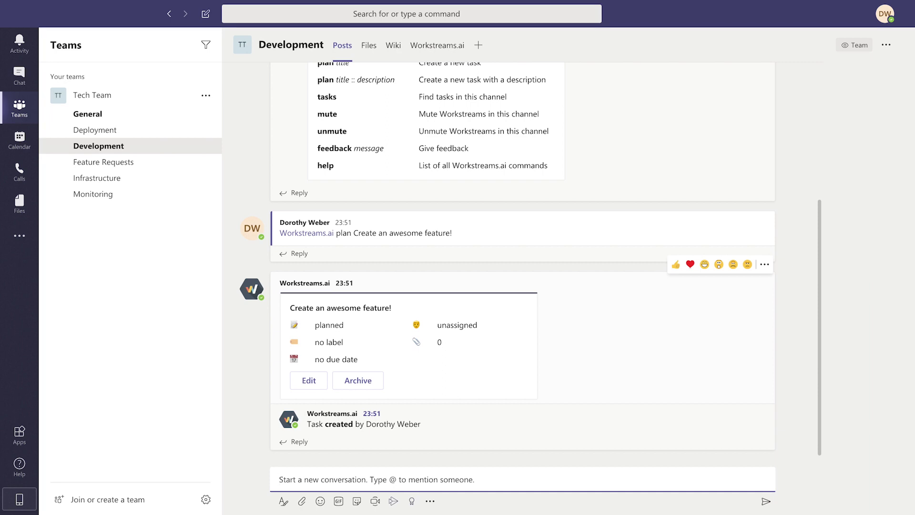
pyautogui.write('@workstre')
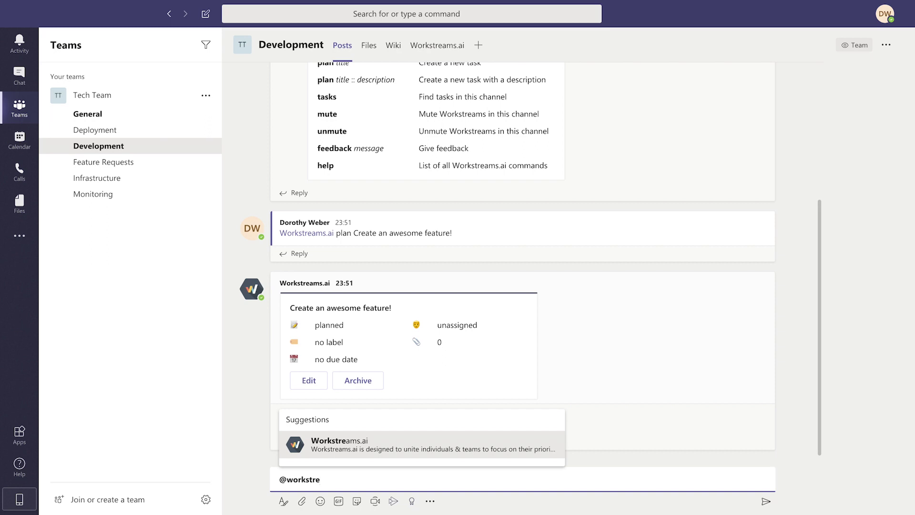
pyautogui.press('Return')
pyautogui.write('plan Fix that tiny bug')
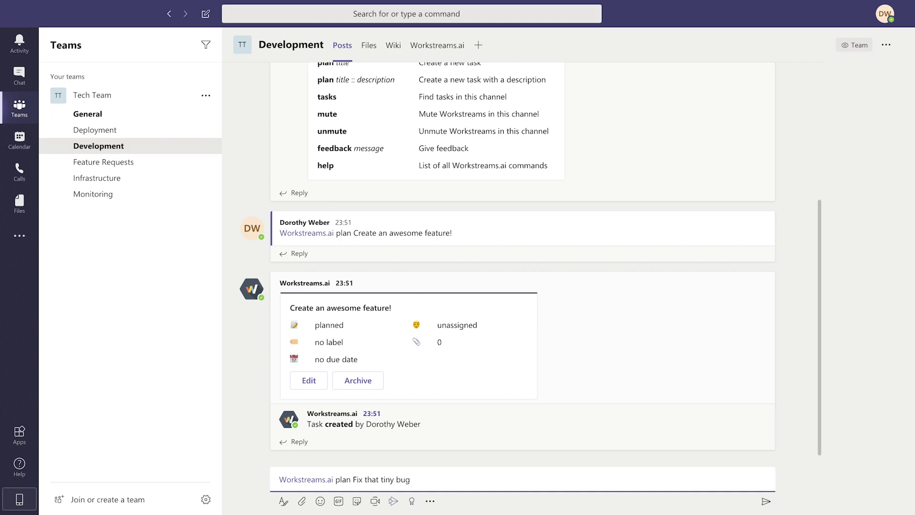
pyautogui.press('Return')
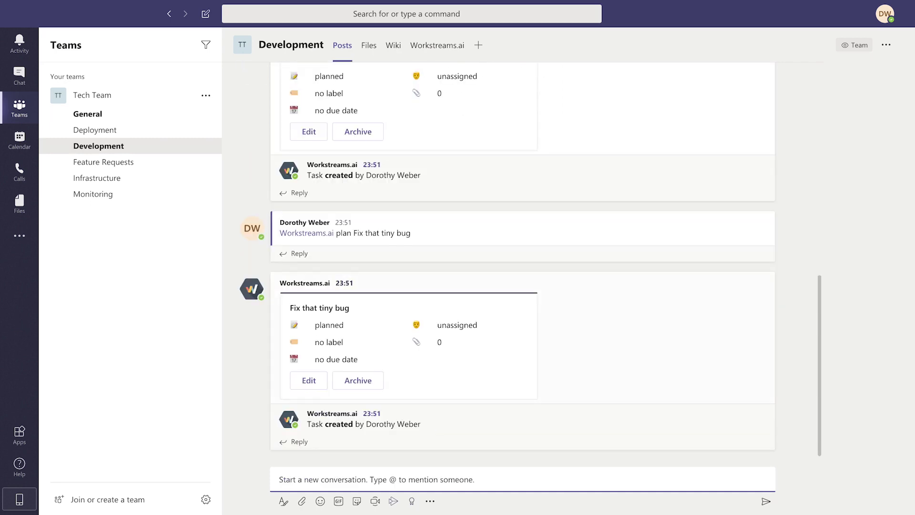
pyautogui.scroll(2, 445, 222)
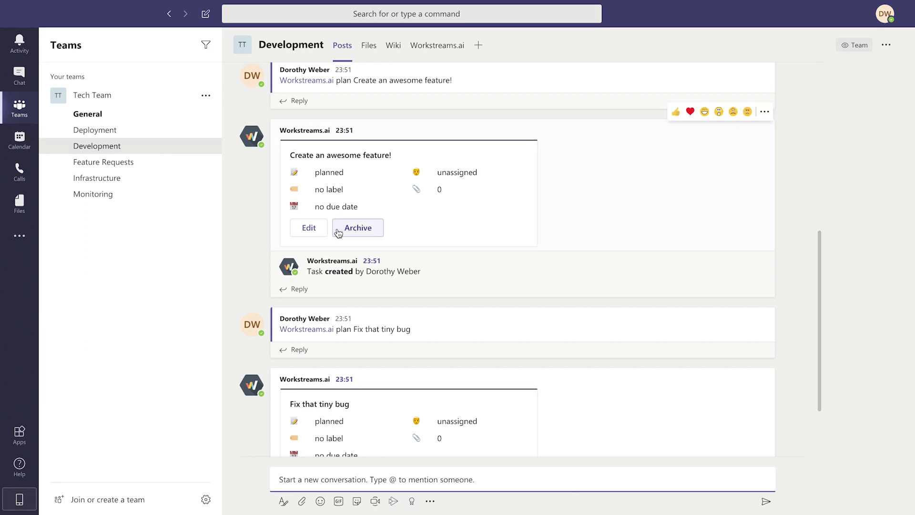
# Add 'And get a lot of things done!', assign the teammate, set in progress, and save.
pyautogui.click(321, 228)
pyautogui.write('And g')
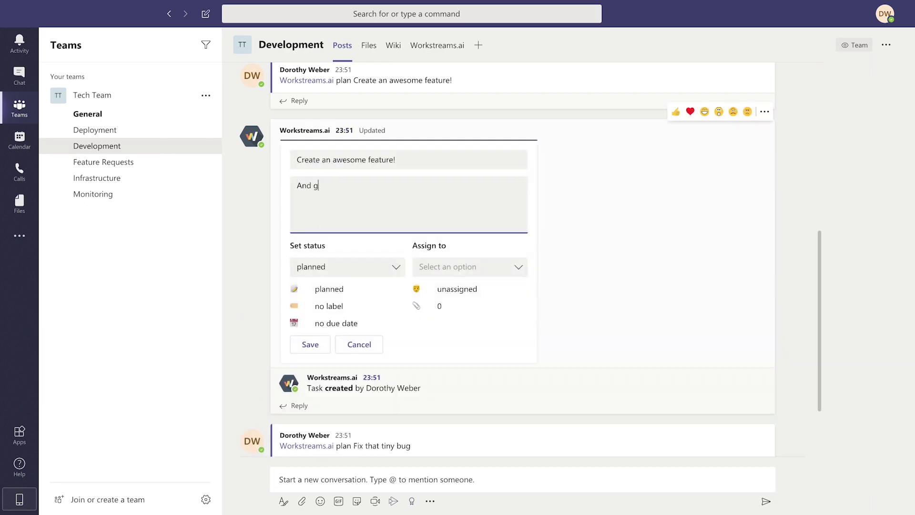
pyautogui.write('et a lot of things done!')
pyautogui.click(502, 269)
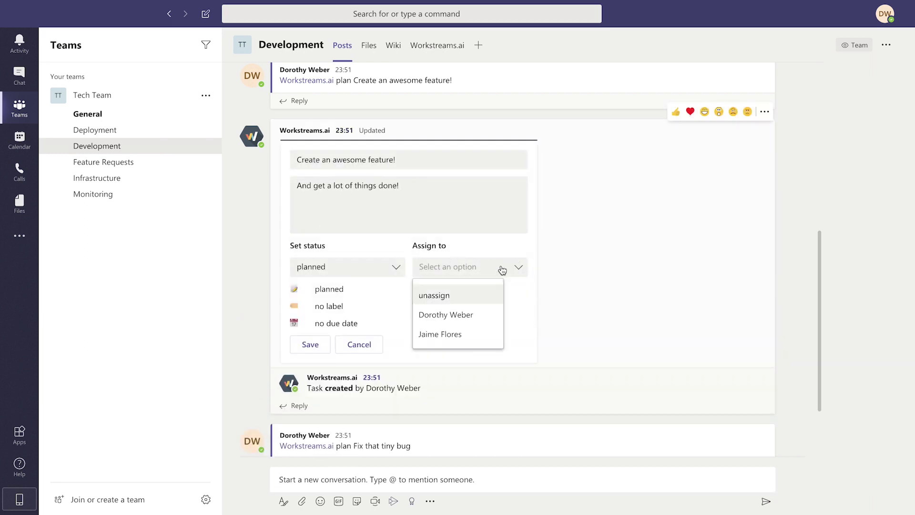
pyautogui.click(473, 335)
pyautogui.click(384, 273)
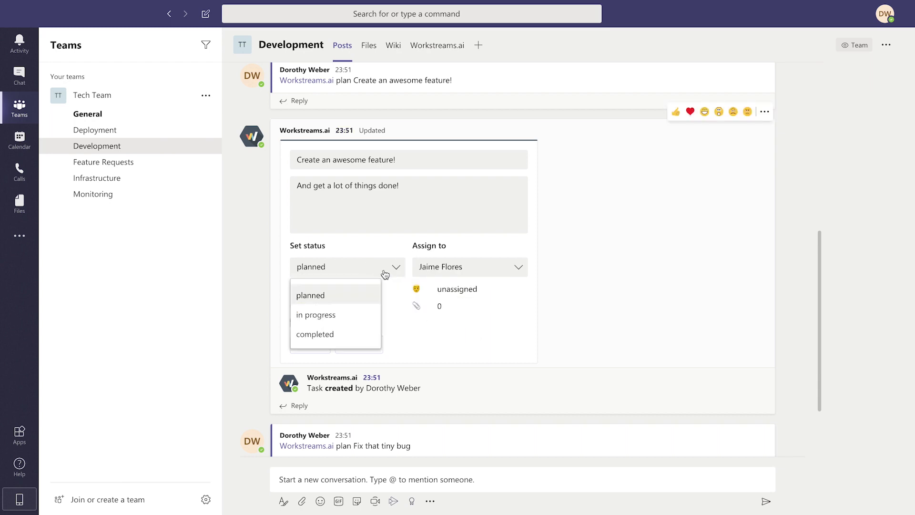
pyautogui.click(366, 320)
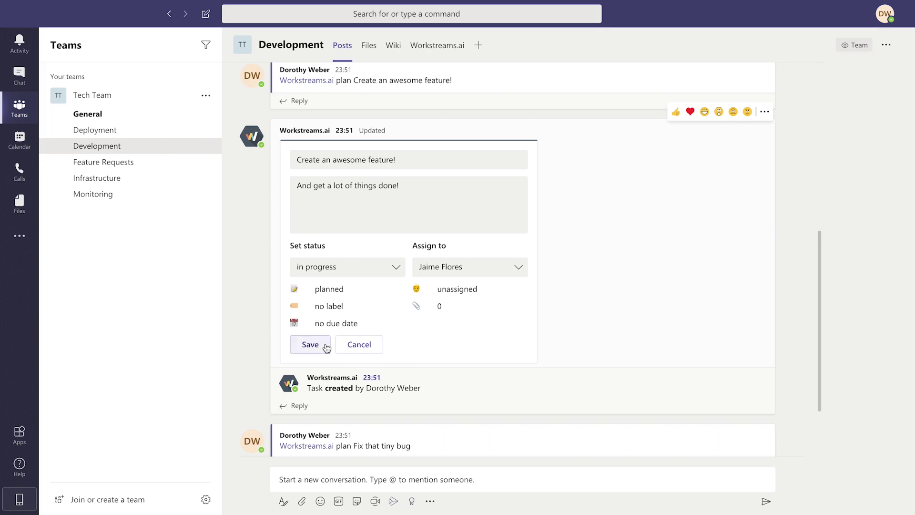
pyautogui.click(325, 351)
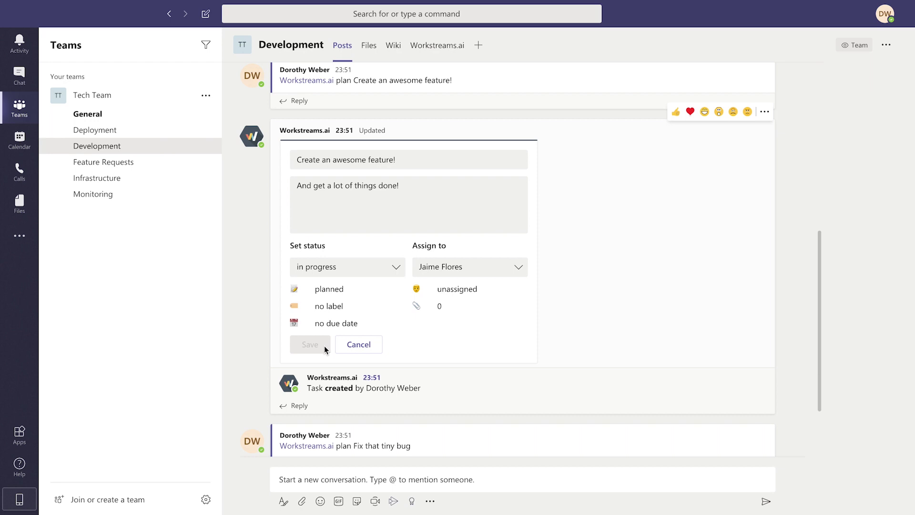
# Reply in the task thread mentioning the assignee: 'let me know if you need more info!'.
pyautogui.click(303, 363)
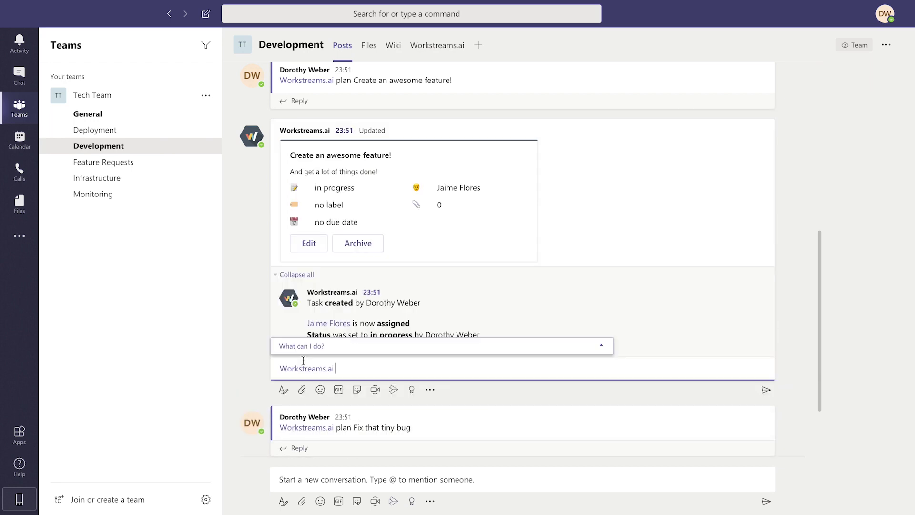
pyautogui.press('BackSpace')
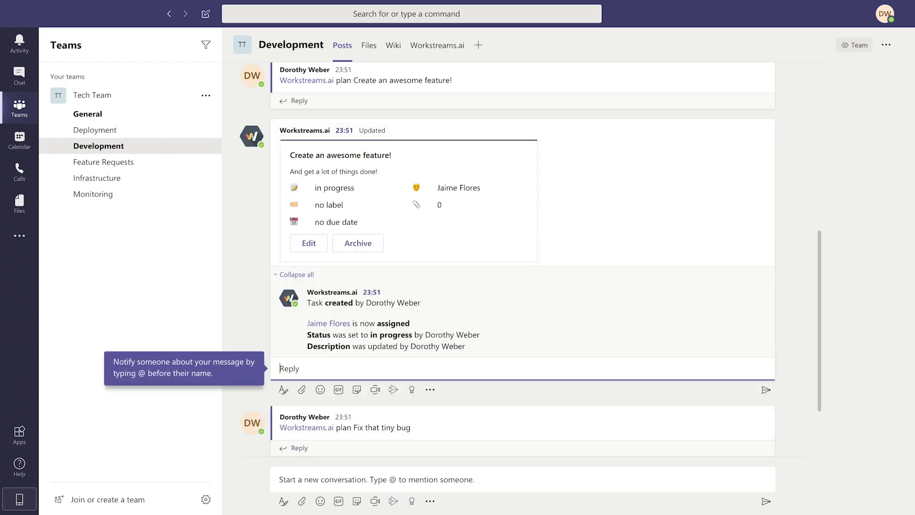
pyautogui.write('Hey @jaime')
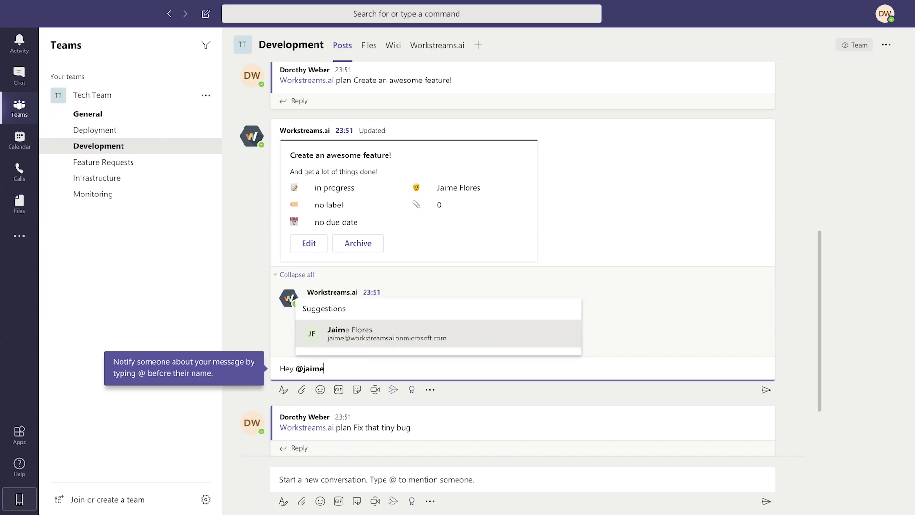
pyautogui.press('Return')
pyautogui.write(', let me know if y')
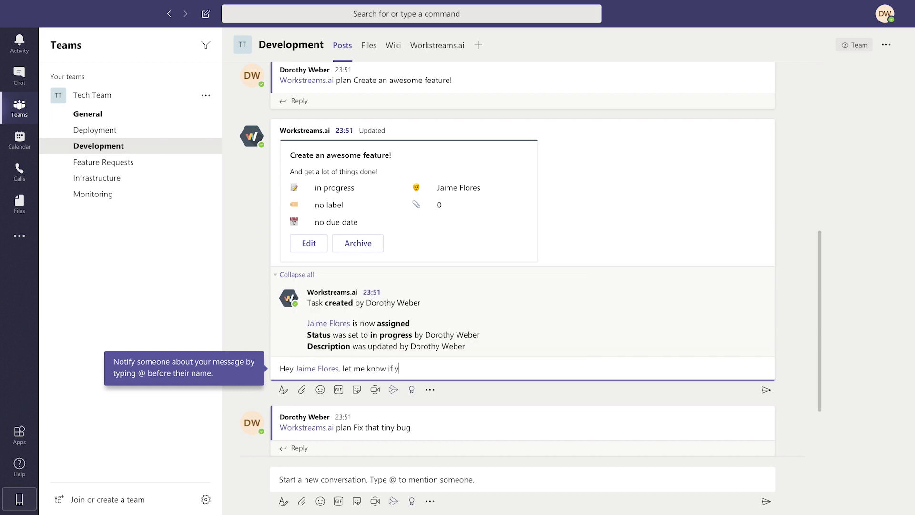
pyautogui.write('ou need more info!')
pyautogui.press('Return')
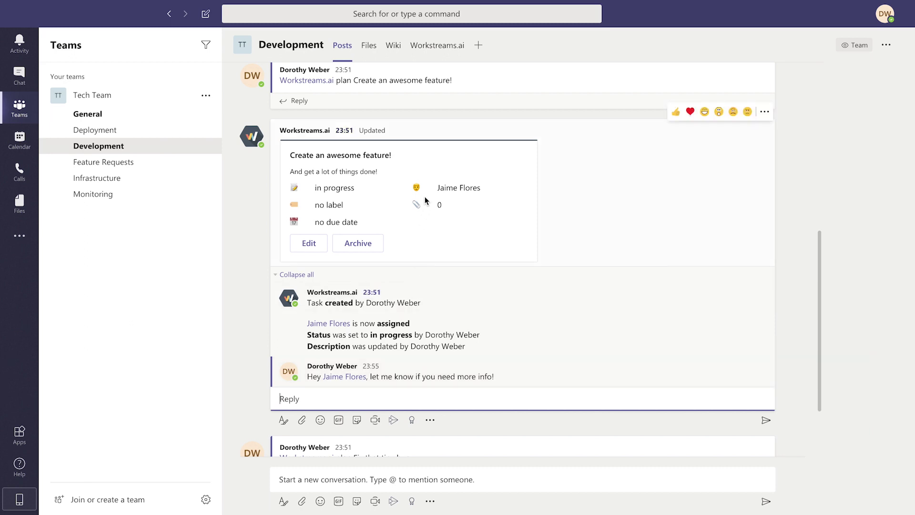
# On the Workstreams.ai taskboard, assign a teammate to Fix that tiny bug.
pyautogui.click(463, 57)
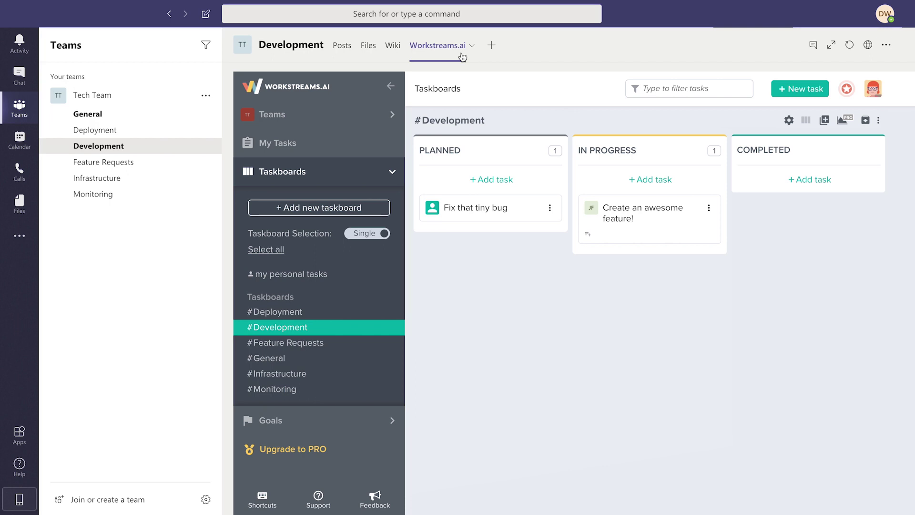
pyautogui.click(432, 207)
pyautogui.click(507, 262)
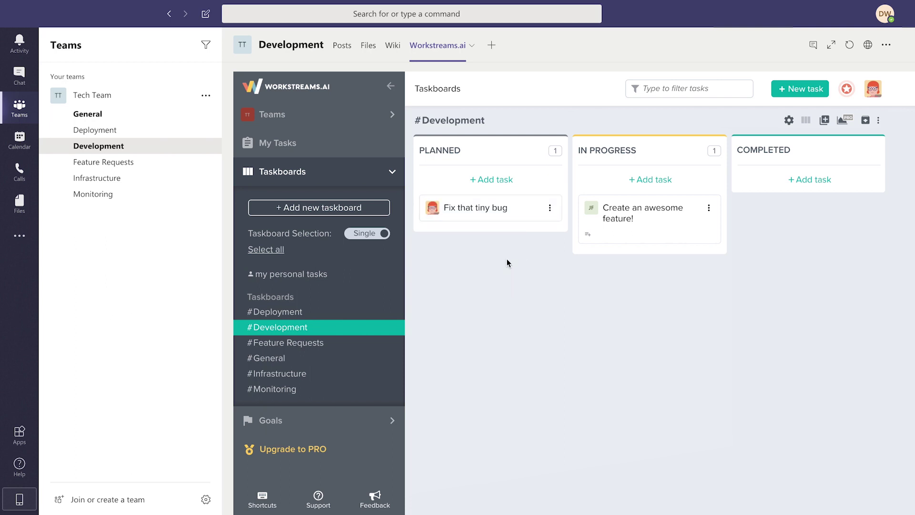
# Create and apply the bug and improvement labels to Fix that tiny bug.
pyautogui.click(550, 208)
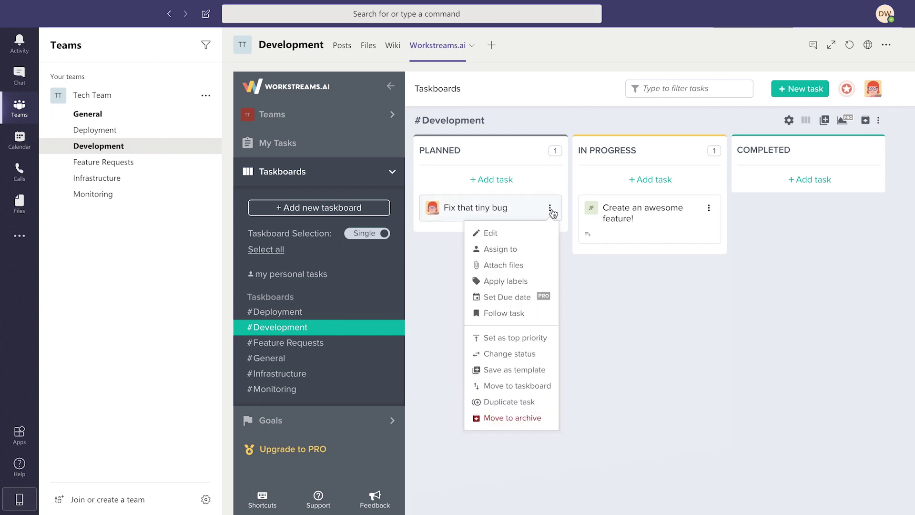
pyautogui.click(533, 280)
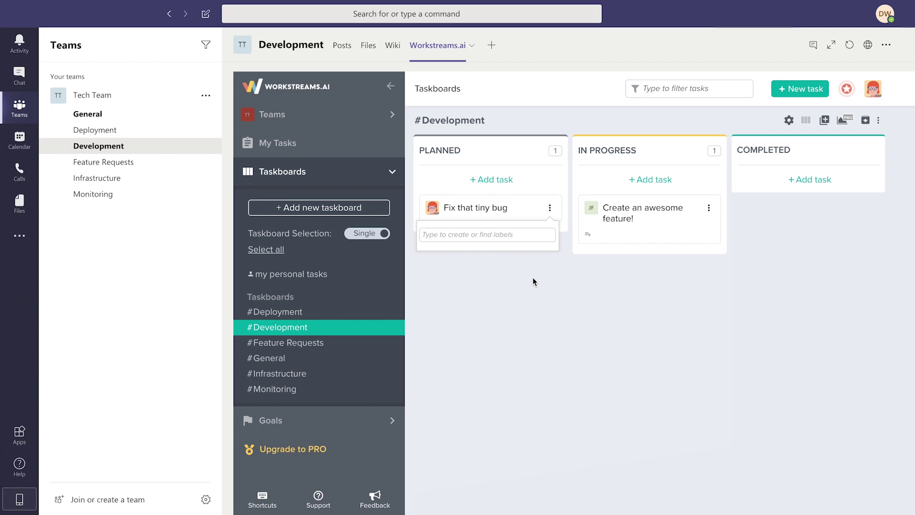
pyautogui.write('bug')
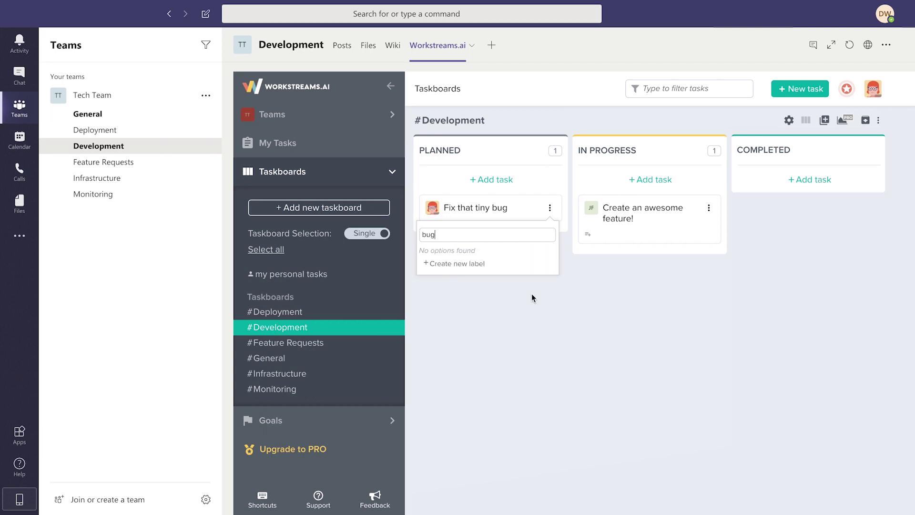
pyautogui.click(532, 266)
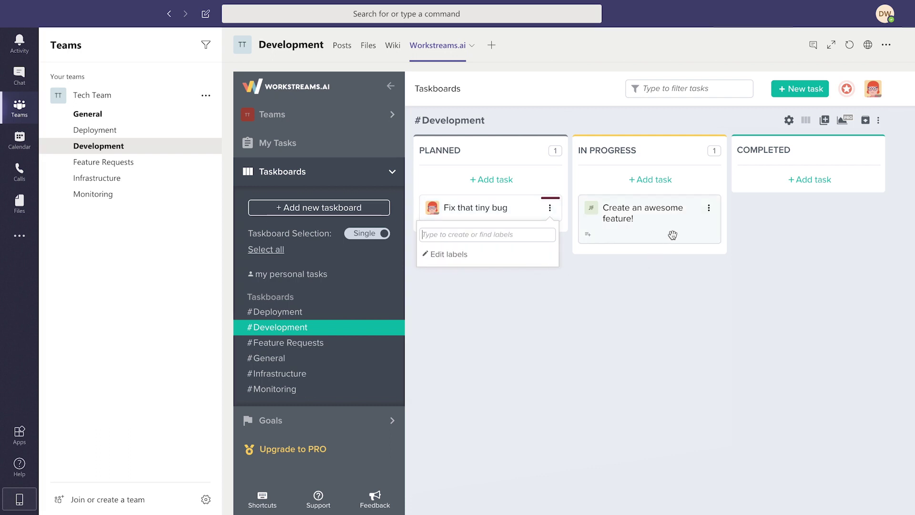
pyautogui.write('deployment')
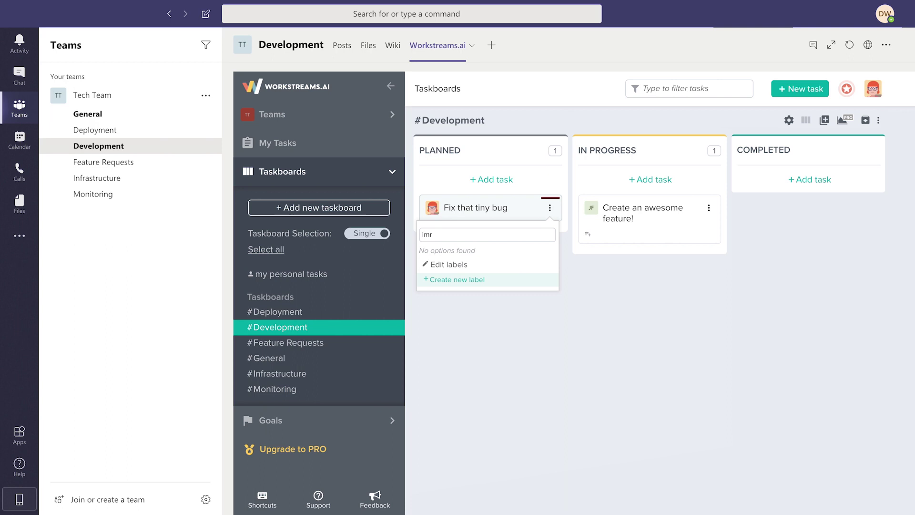
pyautogui.press('Return')
# Apply labels, including improvement, to Create an awesome feature!
pyautogui.click(708, 207)
pyautogui.click(709, 281)
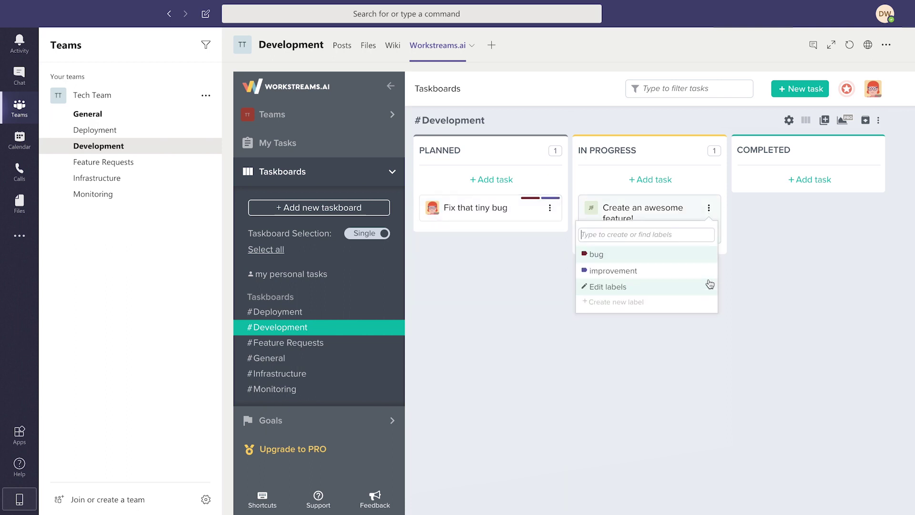
pyautogui.write('feature')
pyautogui.press('Return')
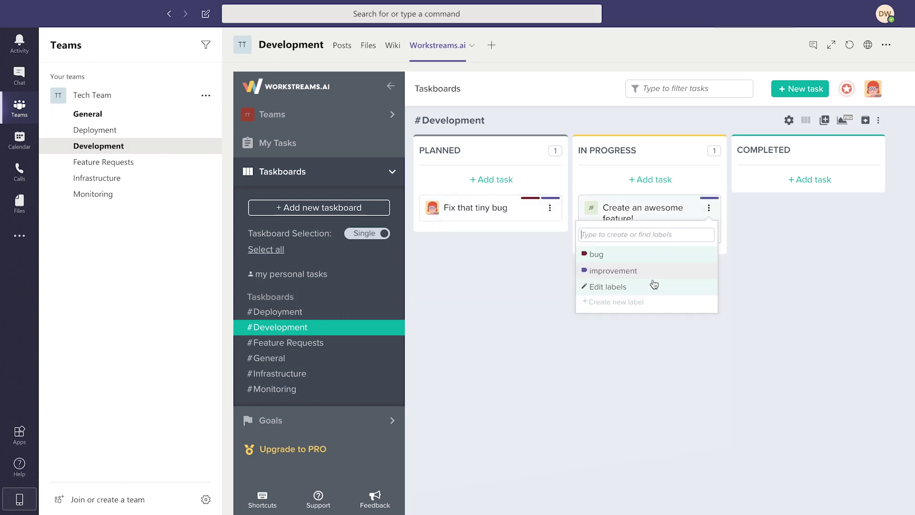
pyautogui.click(558, 260)
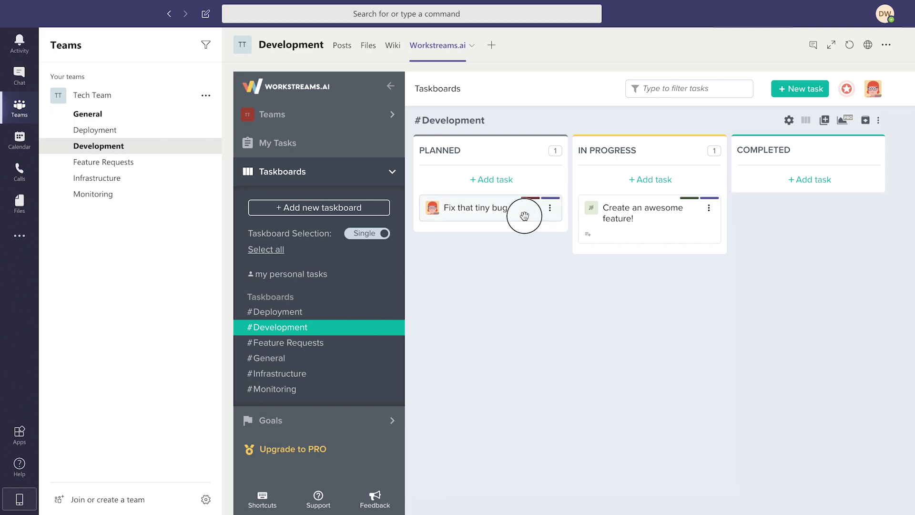
# Drag Fix that tiny bug from Planned into the In Progress column.
pyautogui.moveTo(524, 216); pyautogui.dragTo(602, 265)
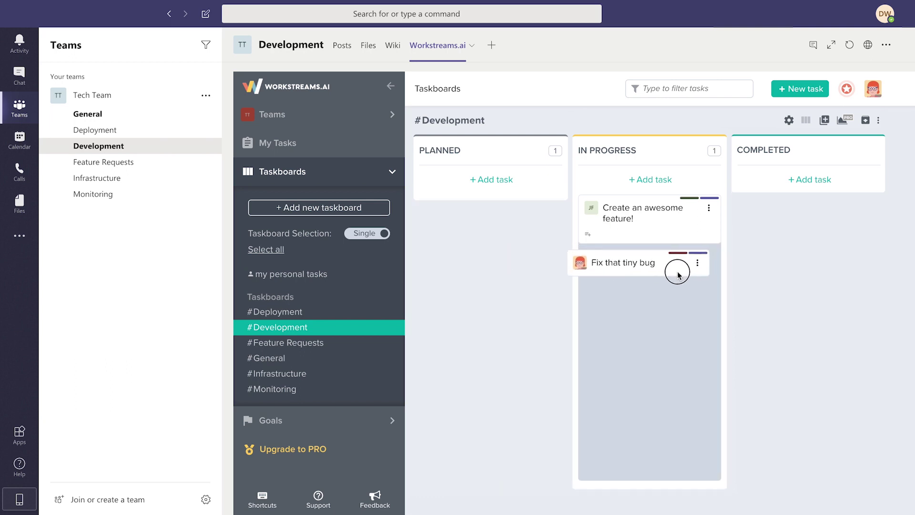
pyautogui.moveTo(679, 275); pyautogui.dragTo(685, 275)
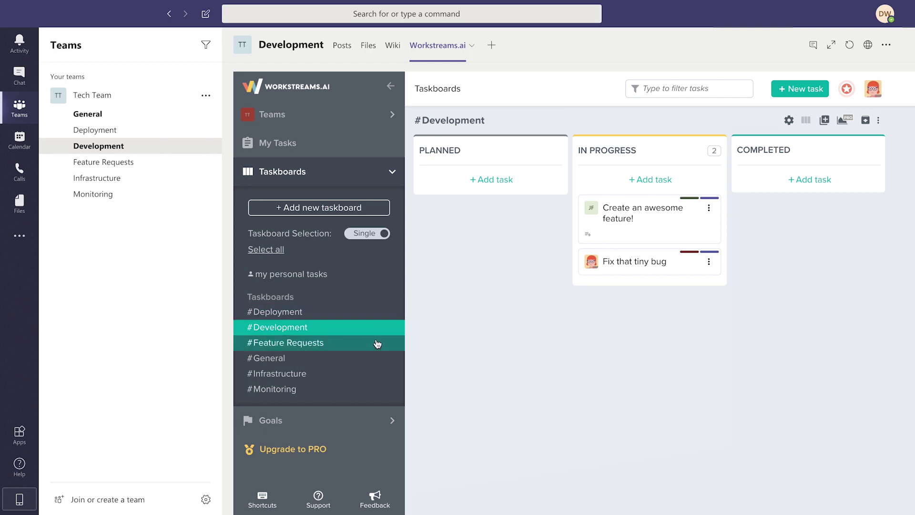
# On the #Monitoring board, add the planned task 'Check those logs'.
pyautogui.click(373, 391)
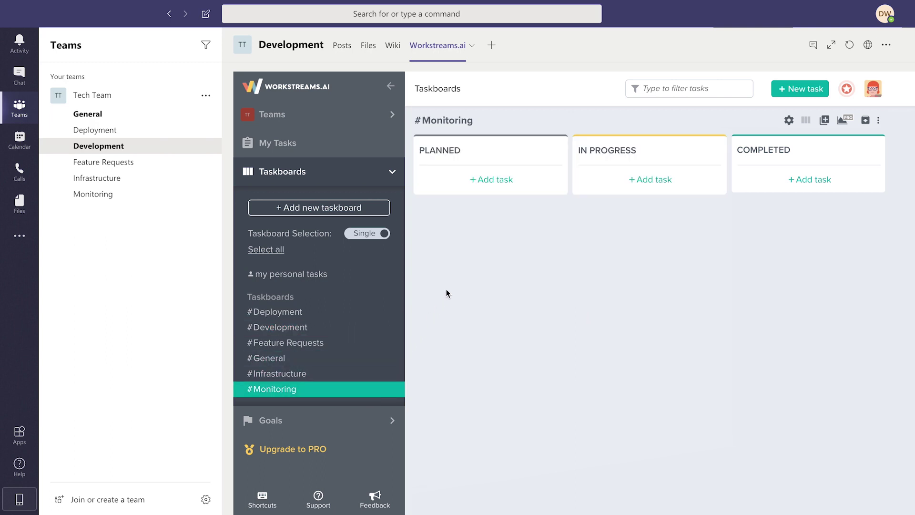
pyautogui.click(521, 192)
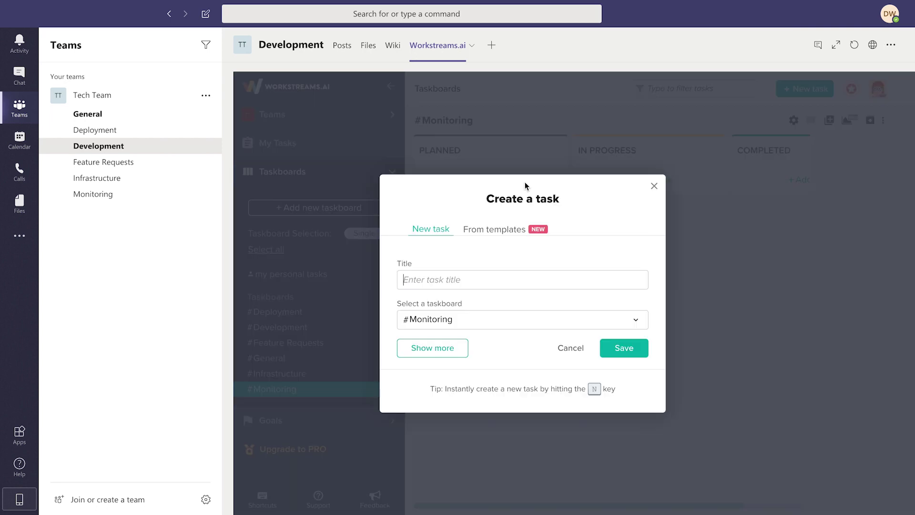
pyautogui.write('Check those logs')
pyautogui.click(639, 350)
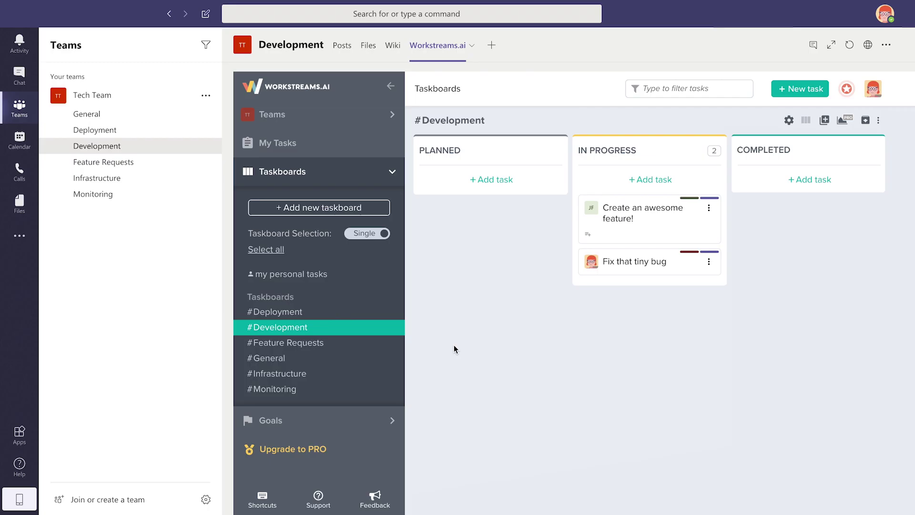
# Open Workstreams.ai's Feedback to show the UserReport board of popular feature ideas.
pyautogui.click(379, 502)
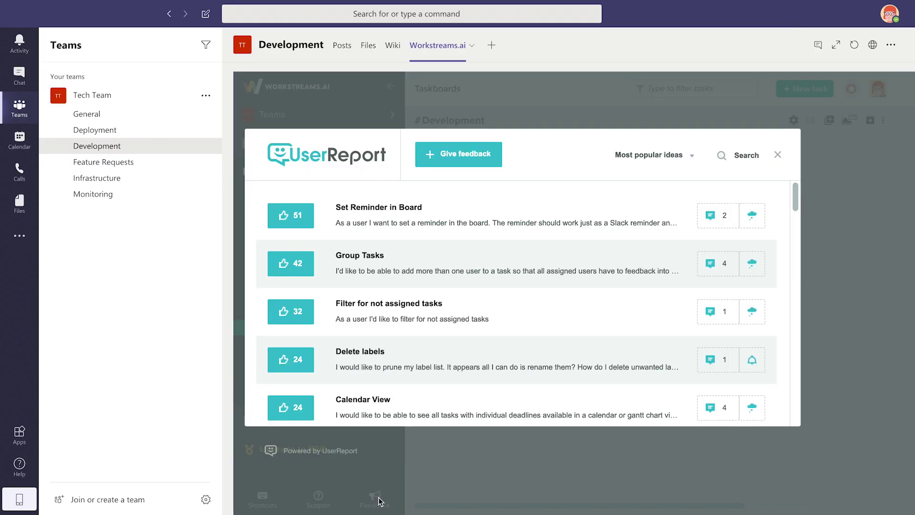